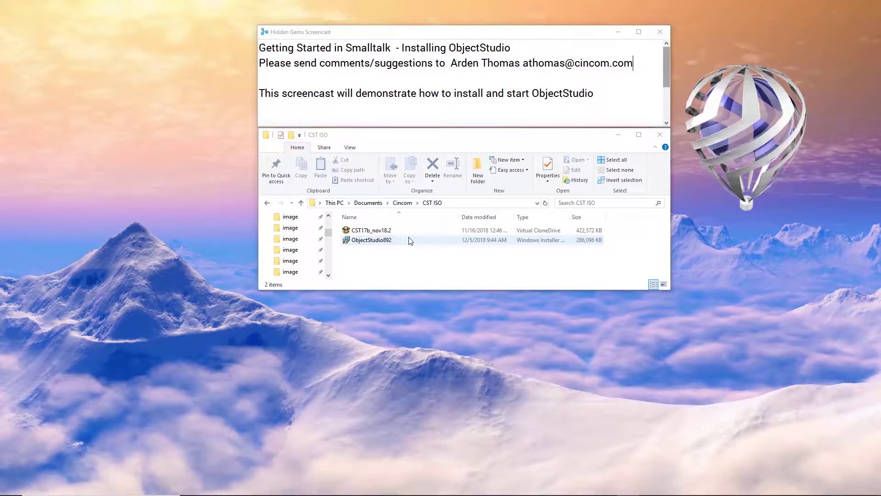
Launch the ObjectStudio892.msi installer and advance past the welcome page
double_click(368, 241)
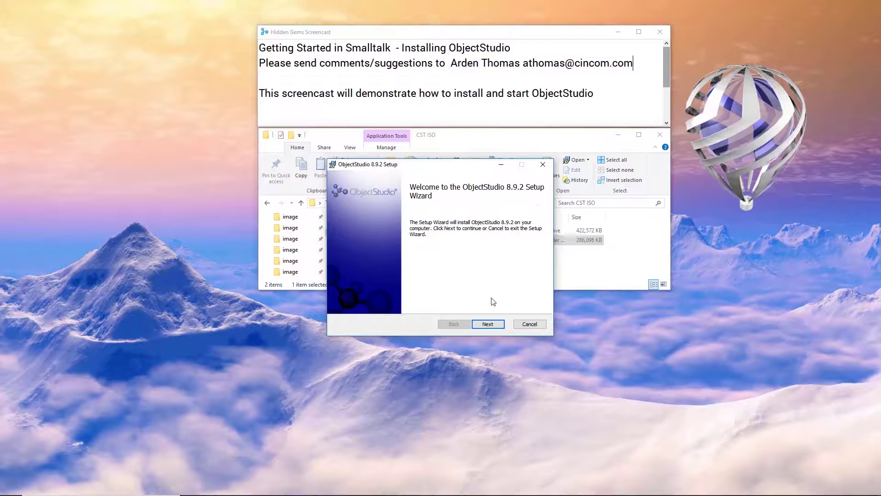
click(490, 326)
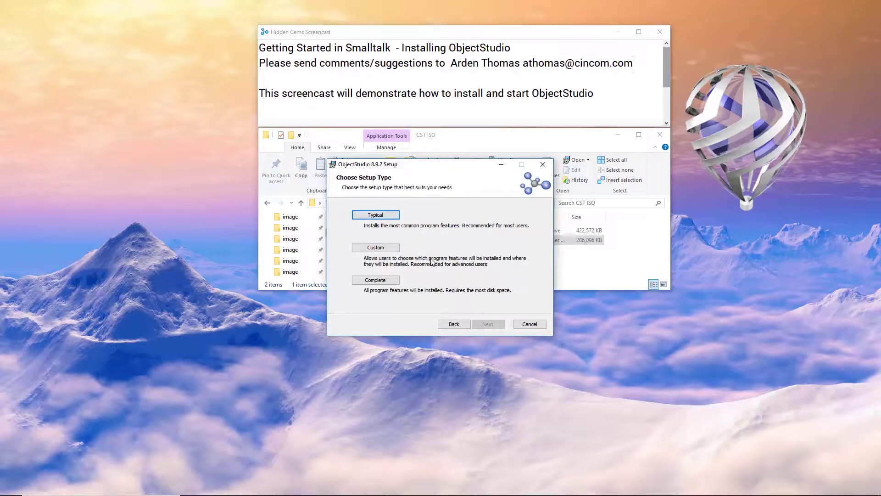
Install ObjectStudio 8.9.2 with the Complete setup type and finish the wizard
click(379, 283)
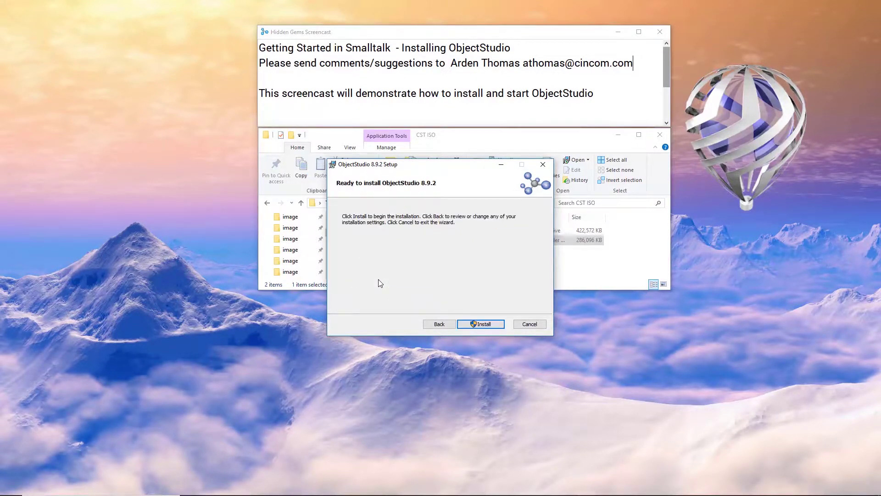
click(483, 324)
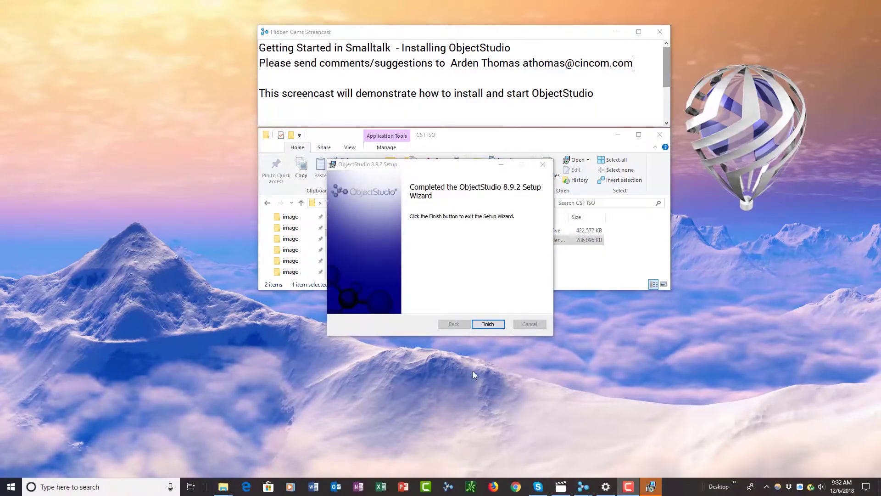
click(485, 323)
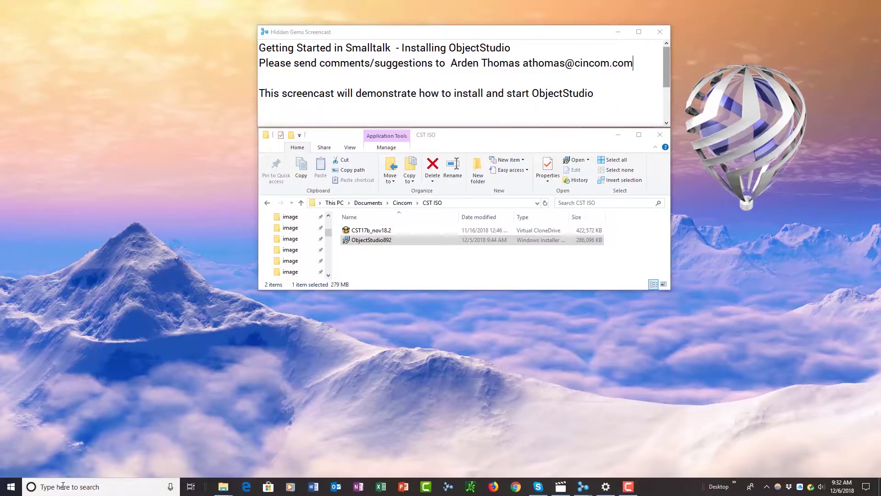
Search Windows for 'Obj' and launch the ObjectStudio 8.9.2 result
click(64, 487)
text(Obj)
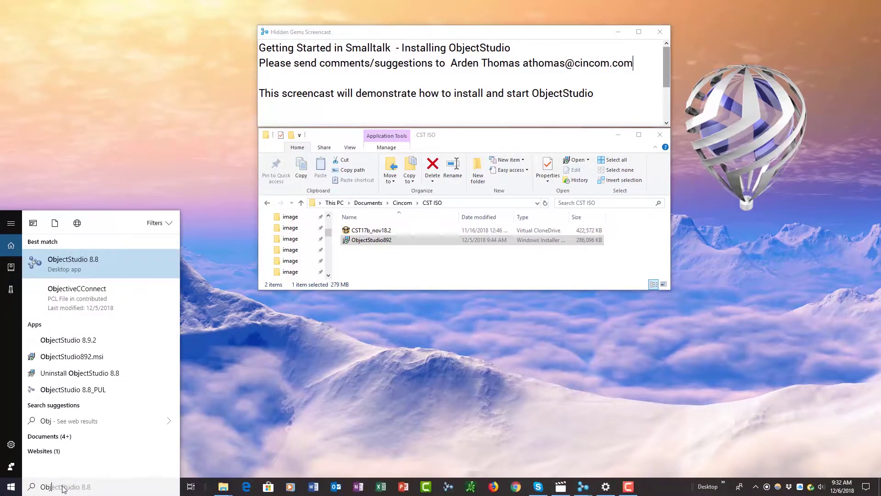
click(67, 344)
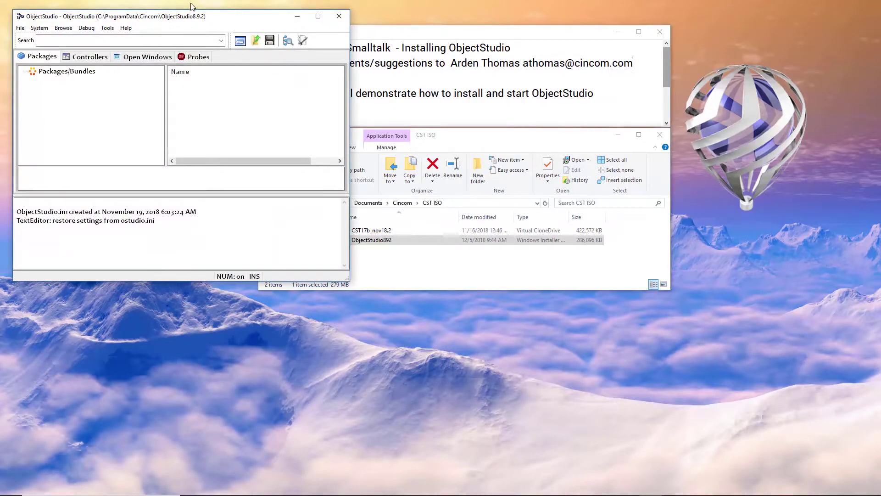
Drag the ObjectStudio window right and return focus to the screencast notes
mouse_move(171, 14)
mouse_down()
mouse_move(377, 30)
mouse_move(713, 36)
mouse_move(665, 20)
mouse_up()
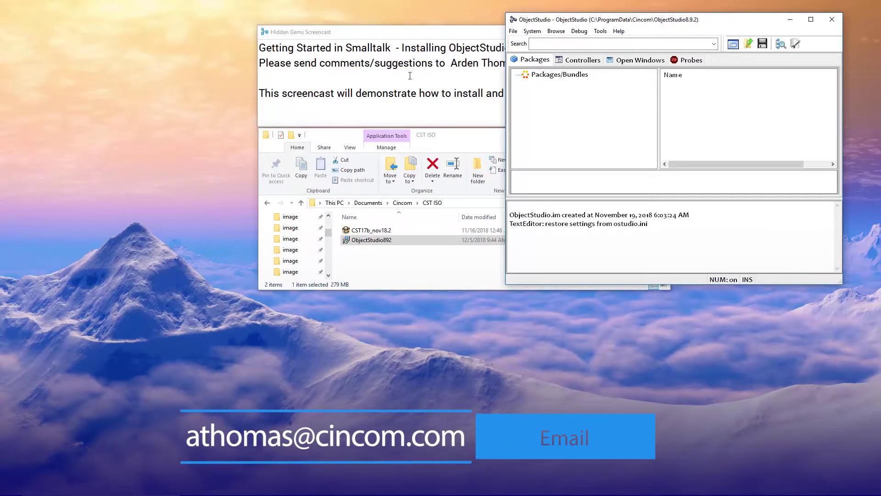
click(409, 76)
drag(524, 62, 636, 63)
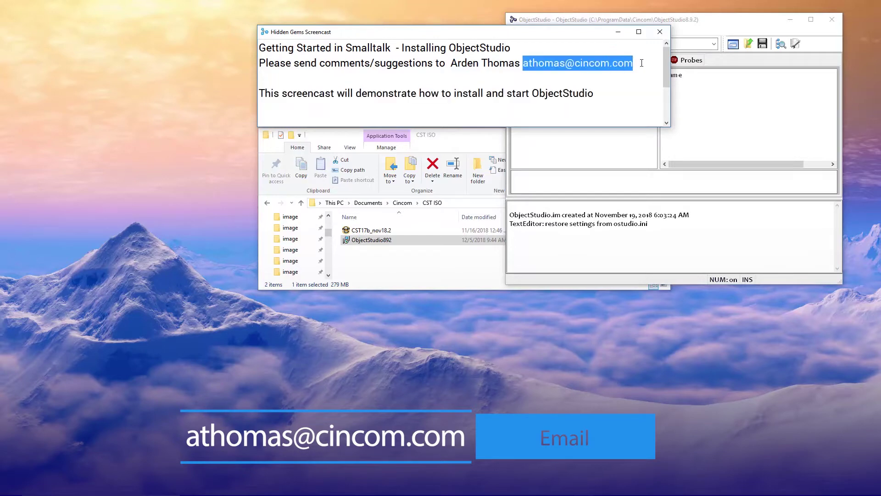
click(640, 91)
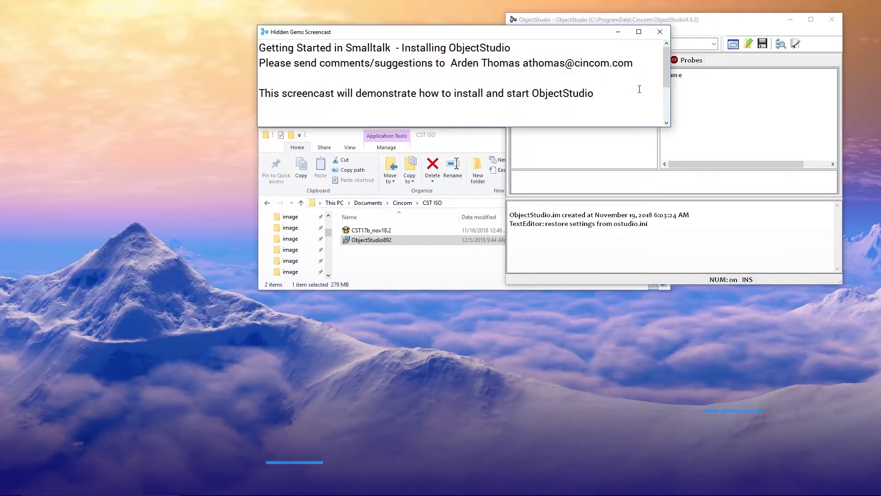